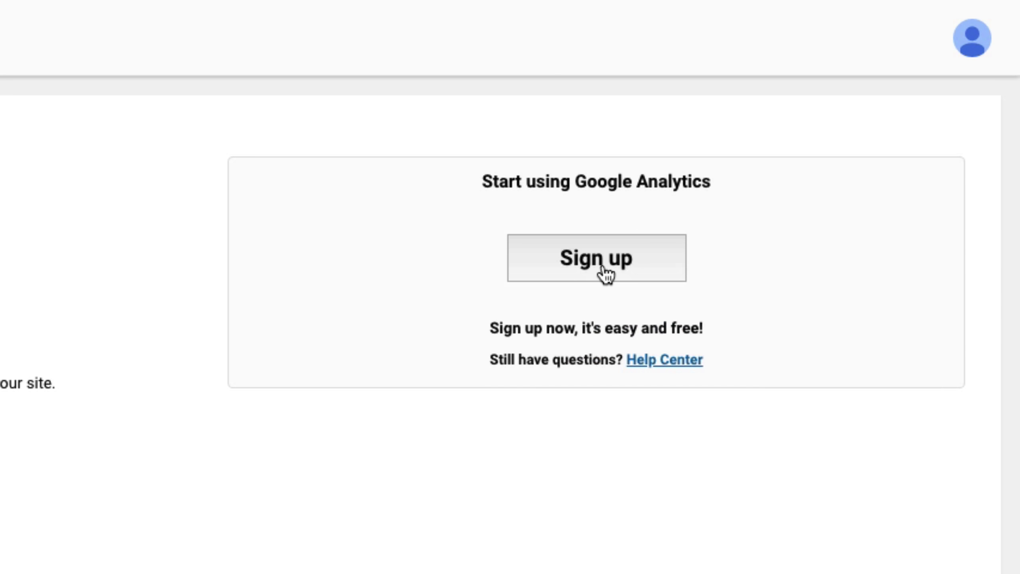
- Sign up for an account, get tracking ID UA-51431337-1, and select its gtag.js snippet
click(596, 257)
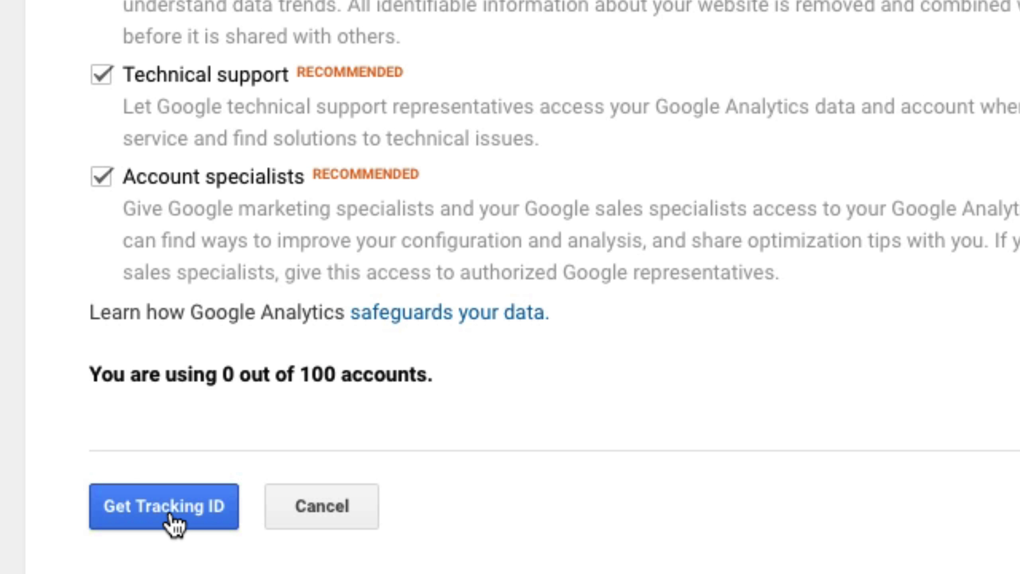
click(164, 506)
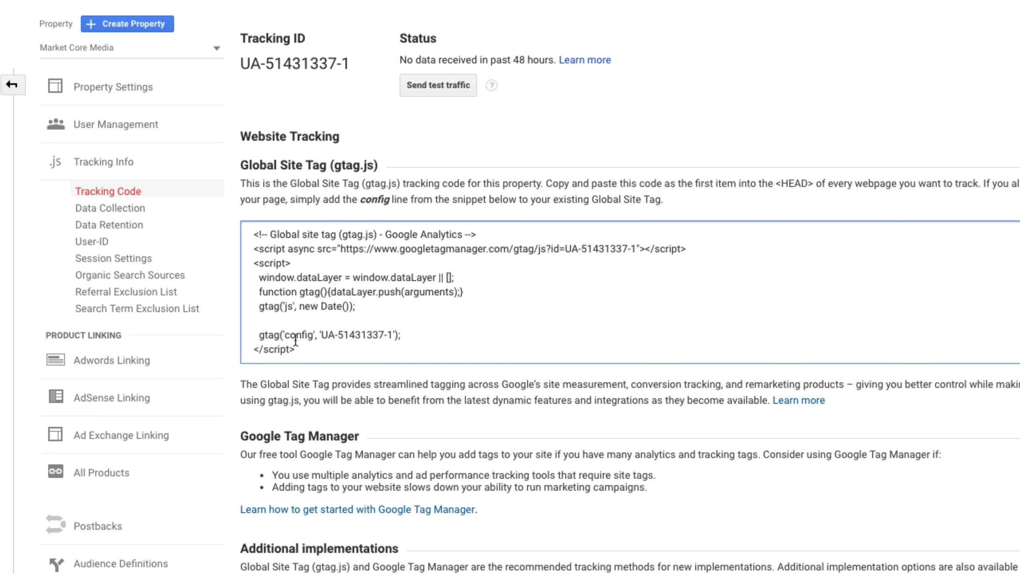
drag(297, 349, 247, 233)
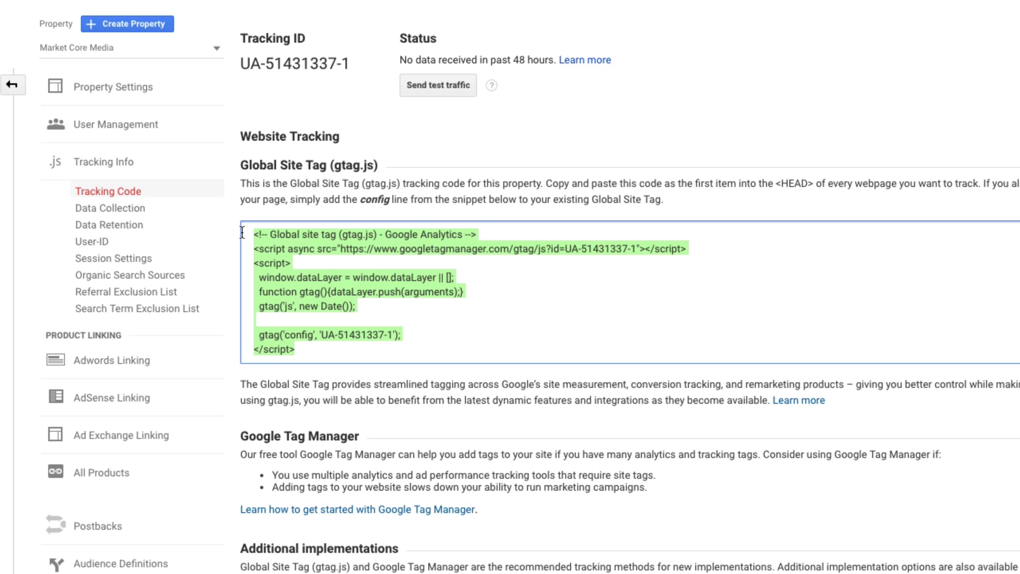
right_click(399, 235)
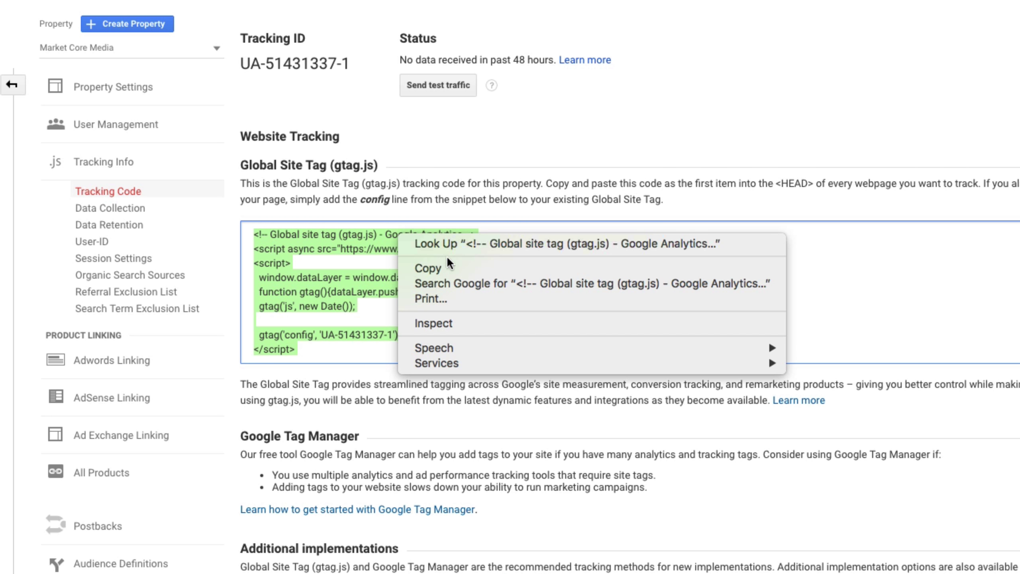
- Copy the gtag.js snippet and paste it on new lines above </head> in the HTML
click(470, 266)
key(alt+Tab)
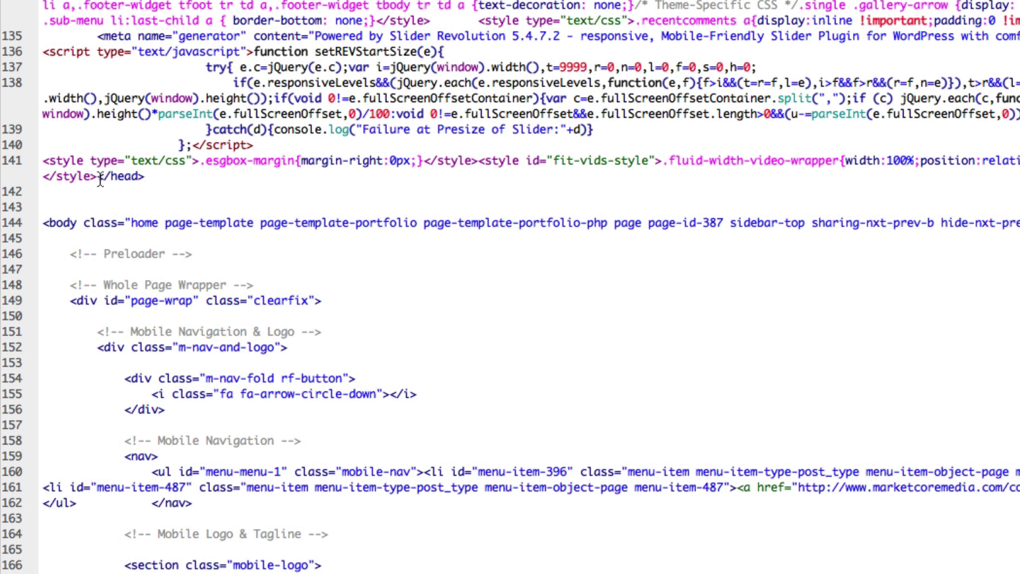
key(Return)
key(Return)
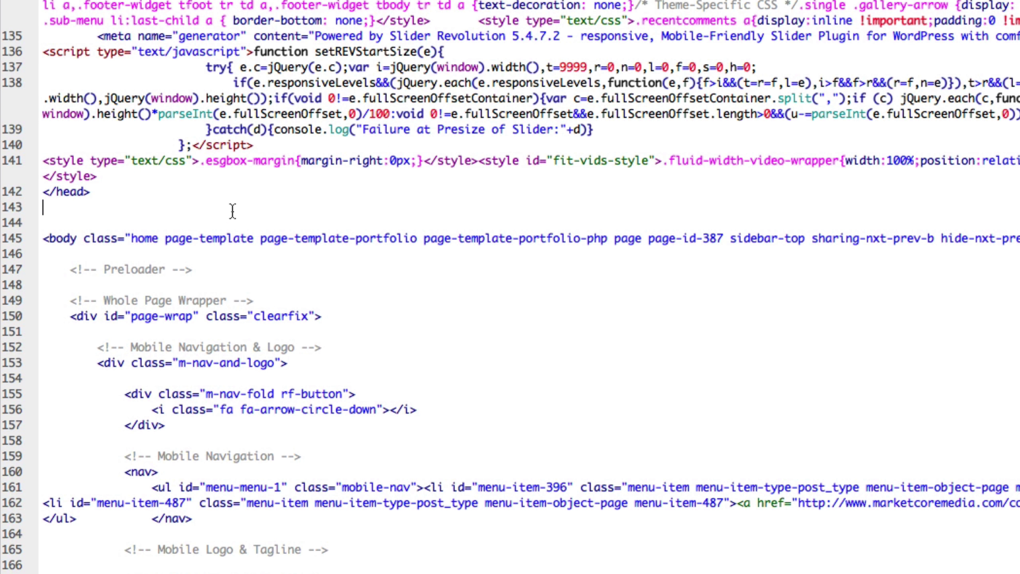
key(Return)
key(Return)
key(Return)
key(Up)
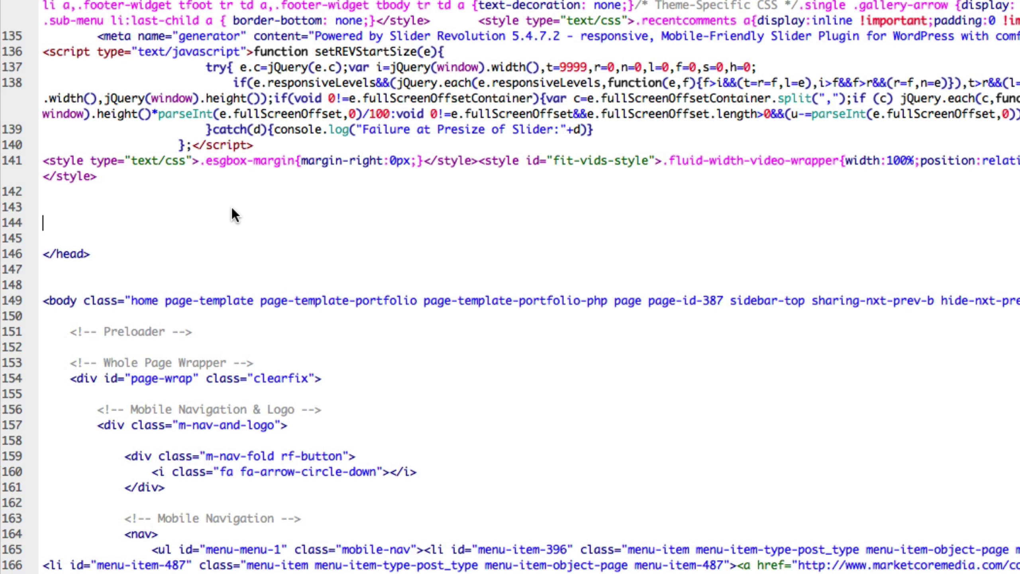
key(super+v)
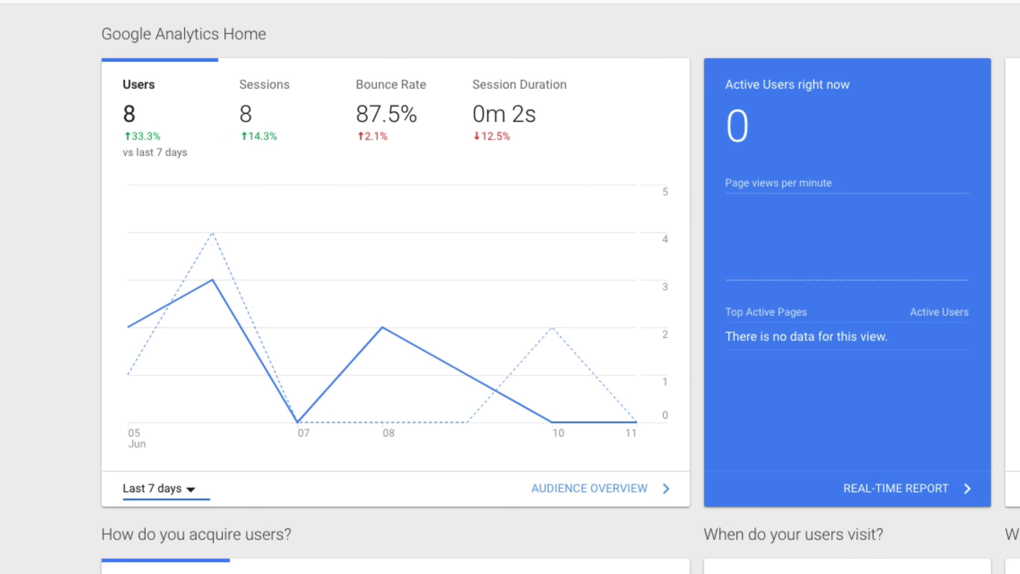
- Change the Home dashboard date range from Last 7 days to Last 28 days
click(196, 489)
click(181, 550)
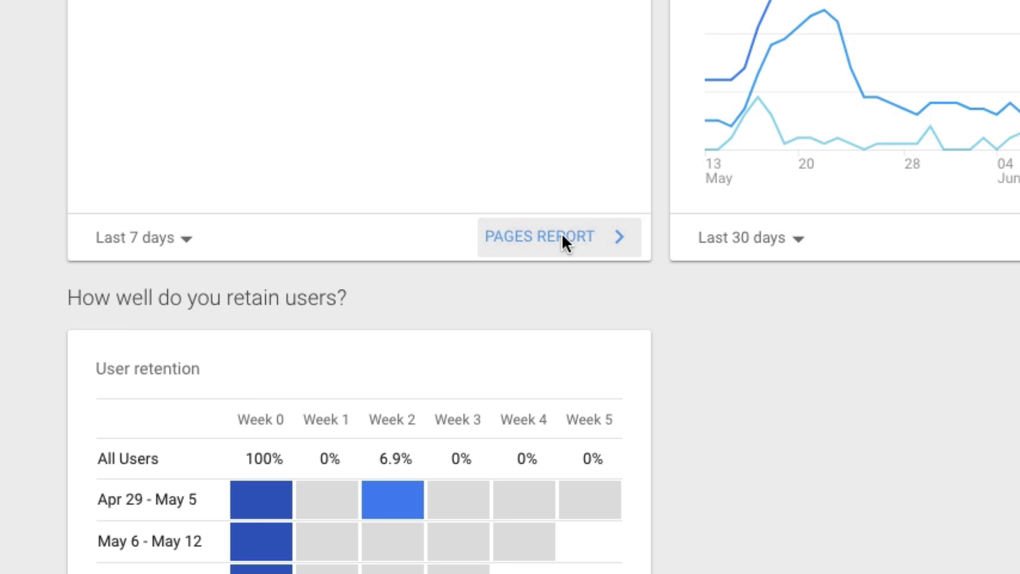
- Open the Pages report, then the Real-Time Overview showing 1 active desktop user
click(565, 243)
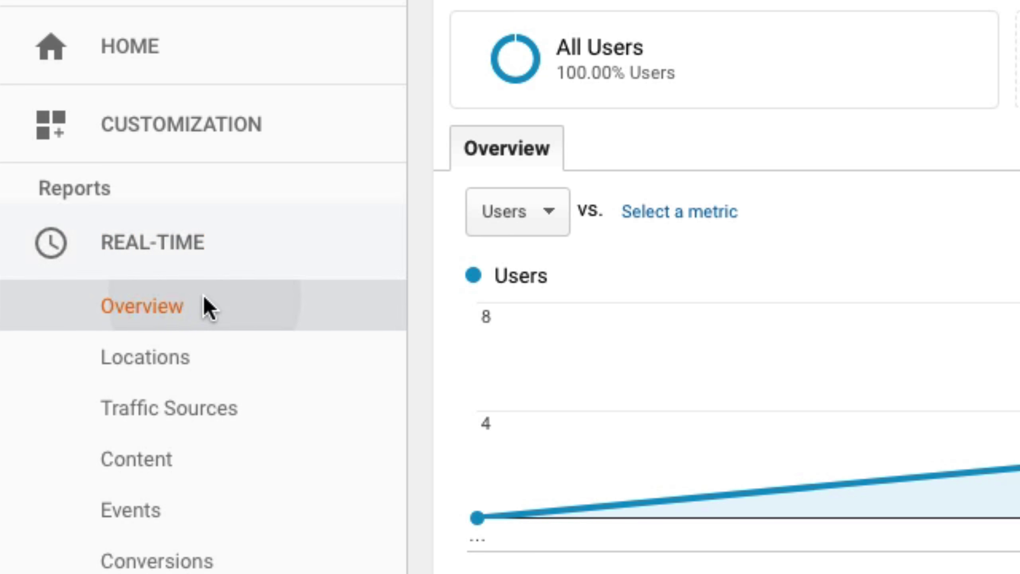
click(206, 306)
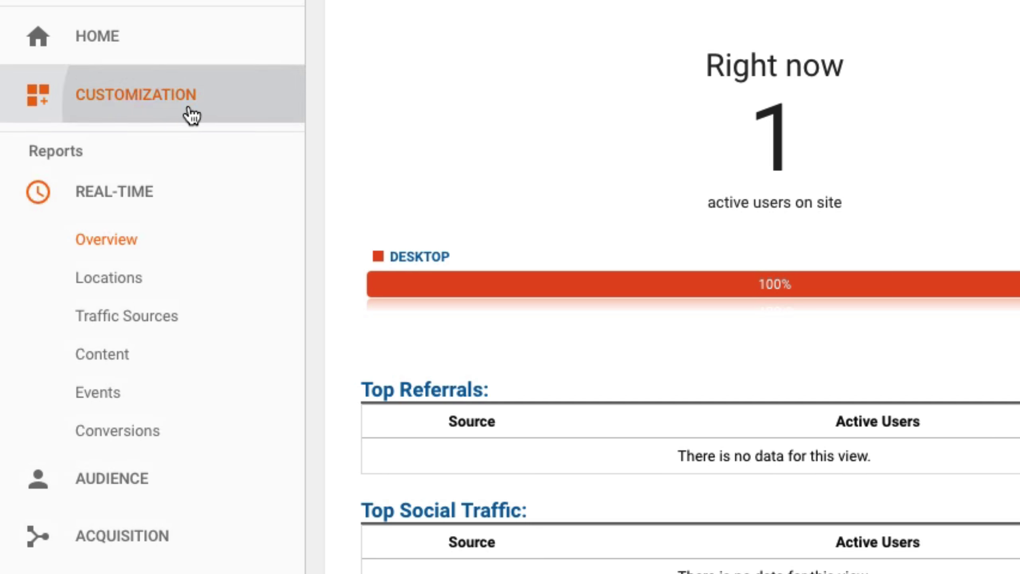
- Start a new custom report from Customization > Custom Reports
click(191, 113)
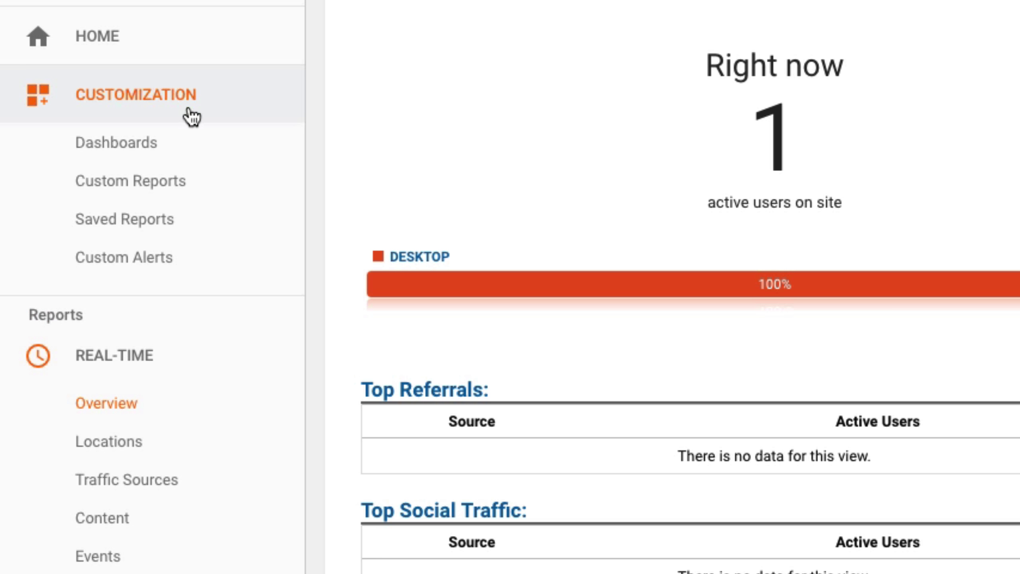
click(193, 179)
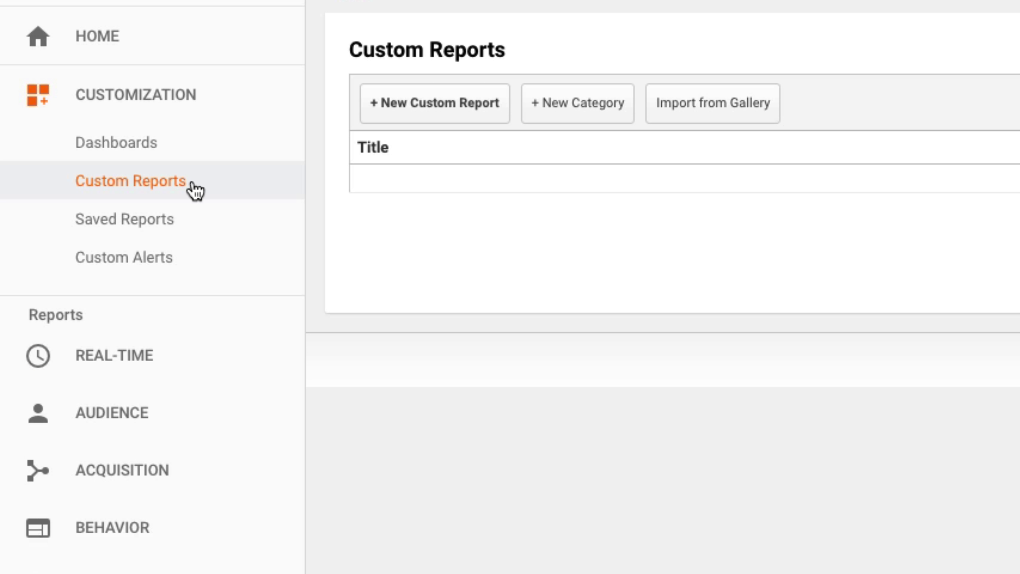
click(459, 103)
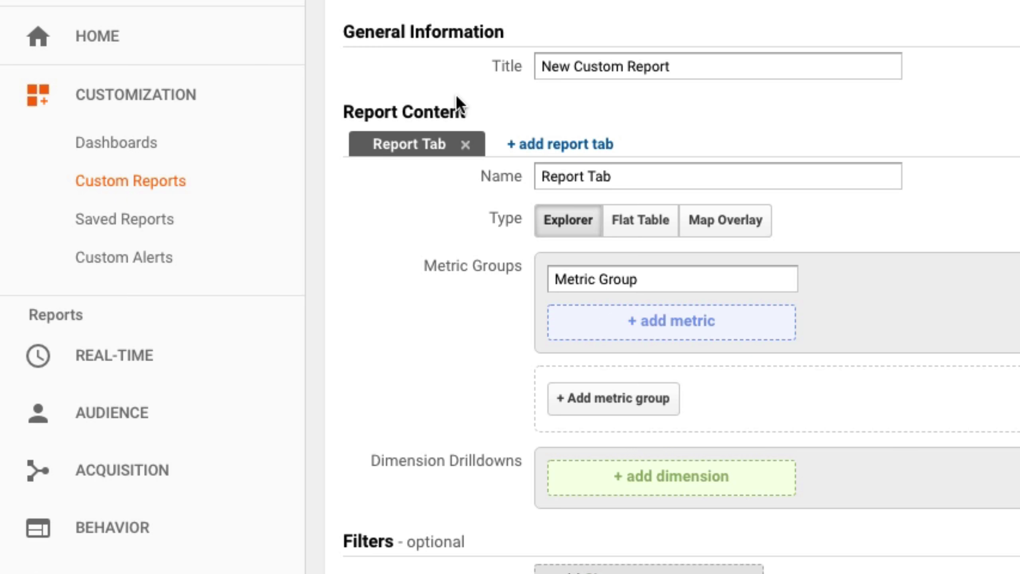